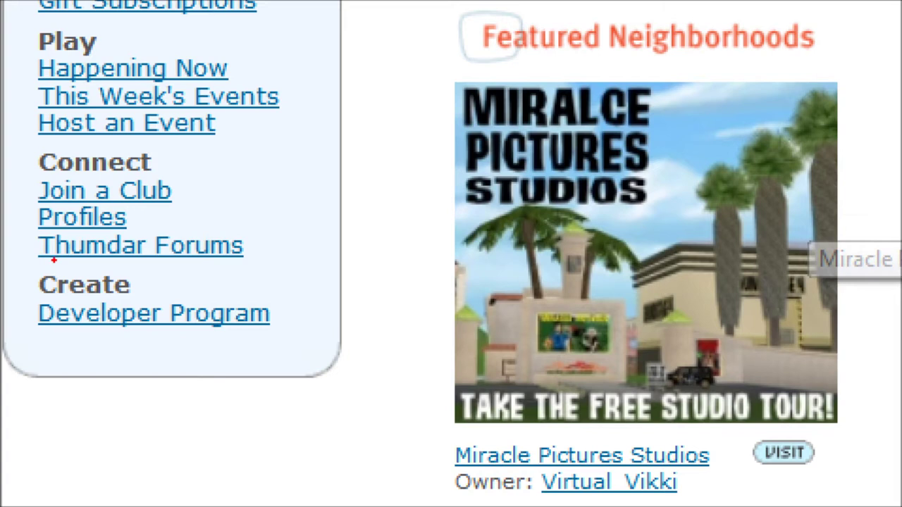
Step: Open the Developer Program page from the Create section of There Central
mouse_move(53, 260)
left_mouse_down()
mouse_move(11, 267)
mouse_move(12, 284)
mouse_move(14, 335)
mouse_move(48, 346)
left_mouse_up()
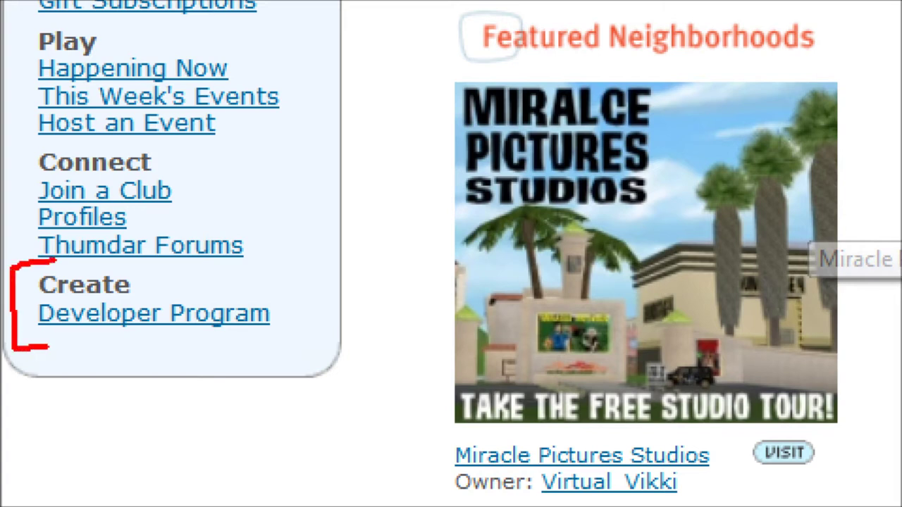
mouse_move(634, 107)
left_mouse_down()
mouse_move(440, 106)
mouse_move(697, 166)
mouse_move(409, 106)
mouse_move(676, 189)
mouse_move(493, 85)
mouse_move(429, 159)
mouse_move(514, 145)
left_mouse_up()
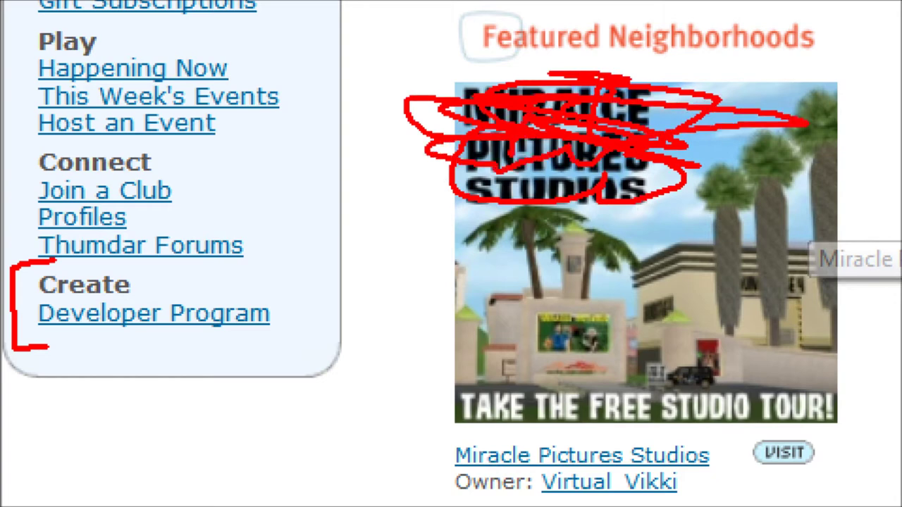
left_click_drag(360, 194, 272, 290)
mouse_move(271, 290)
left_mouse_down()
mouse_move(275, 271)
mouse_move(322, 285)
left_mouse_up()
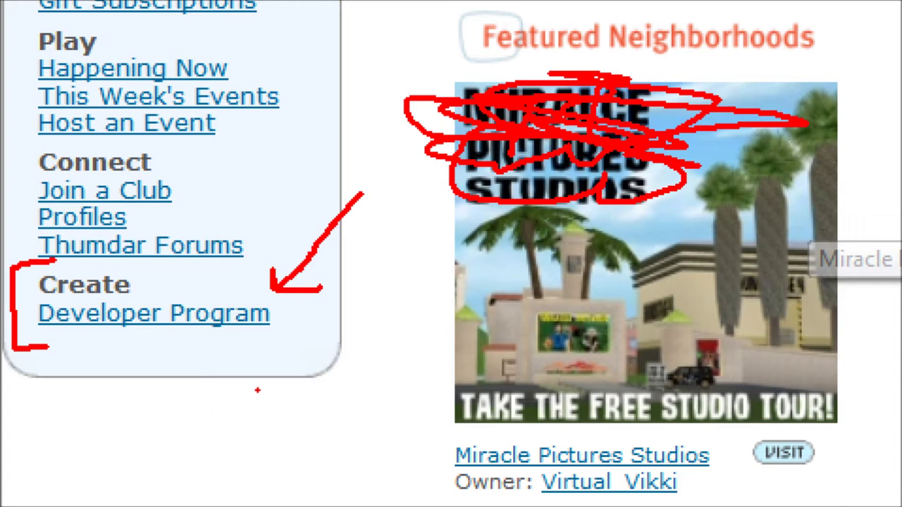
key("Escape")
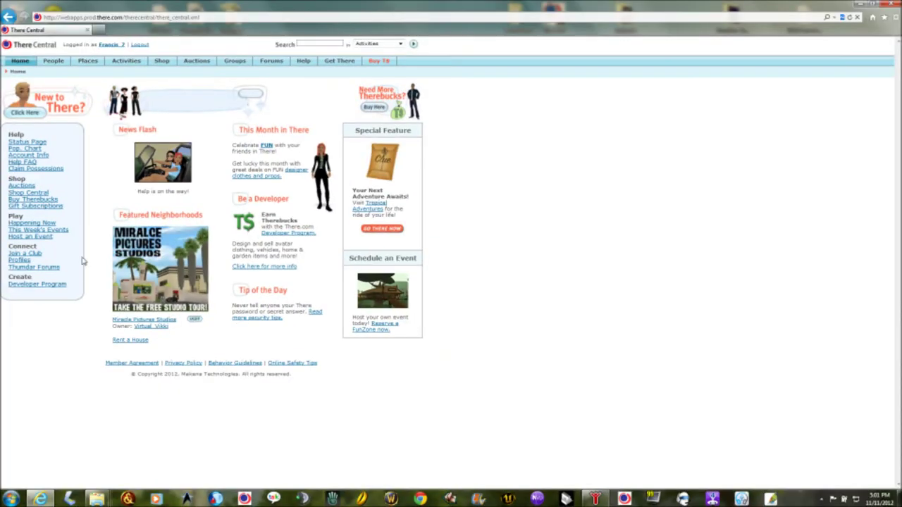
left_click(36, 284)
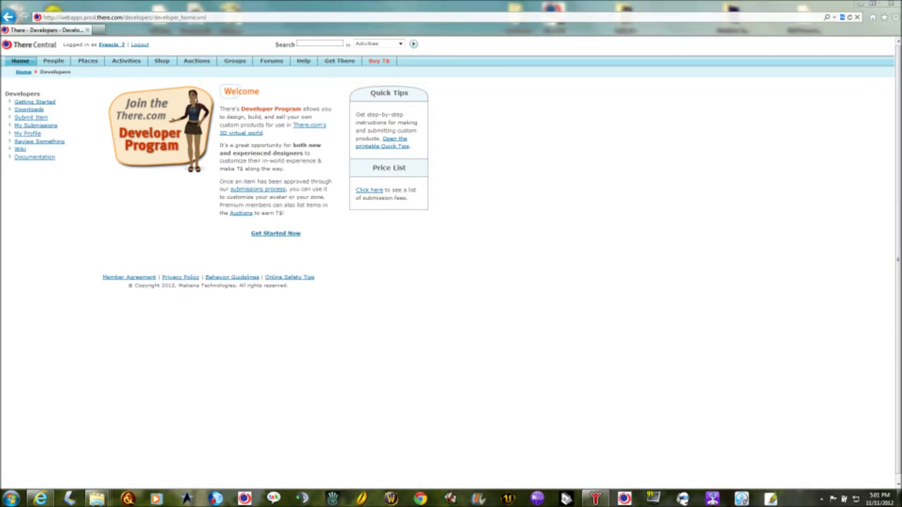
Step: Open the Downloads page of the There.com developer section
key("ctrl+1")
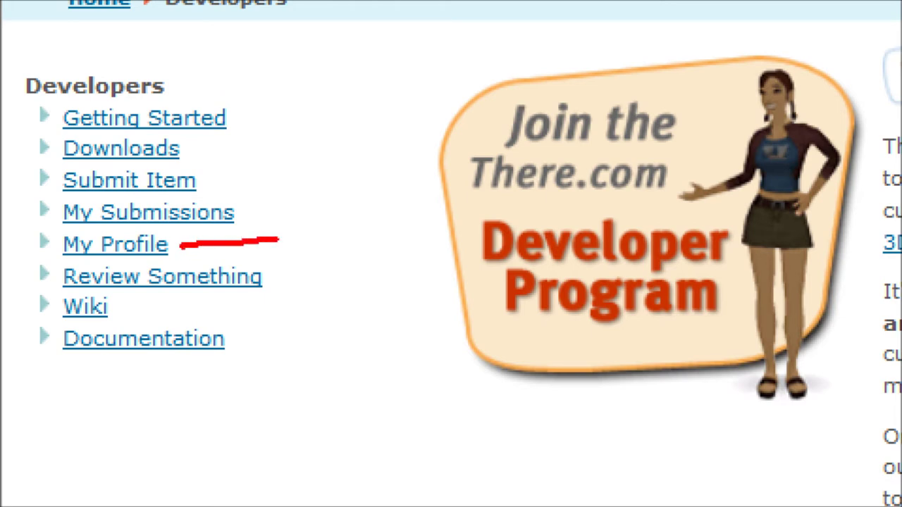
mouse_move(196, 237)
left_mouse_down()
mouse_move(182, 243)
mouse_move(193, 256)
left_mouse_up()
mouse_move(325, 88)
left_mouse_down()
mouse_move(251, 114)
mouse_move(257, 101)
mouse_move(280, 119)
left_mouse_up()
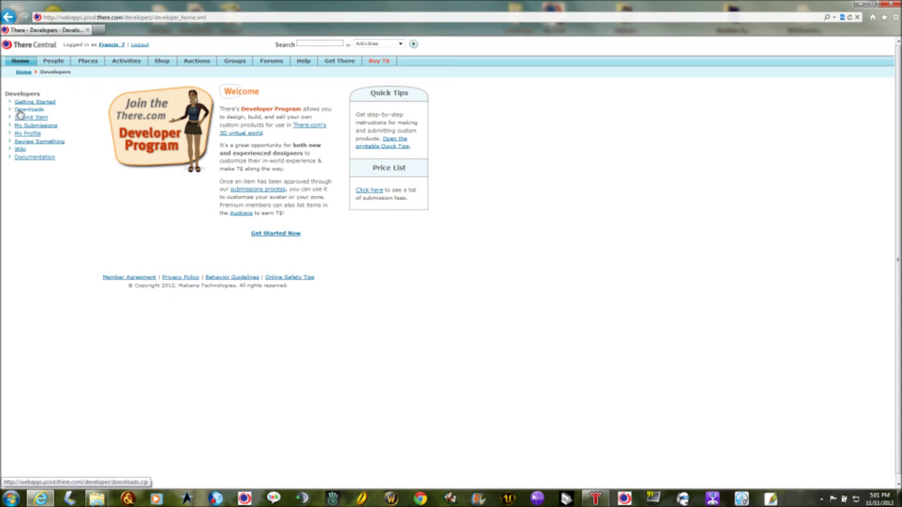
left_click(21, 111)
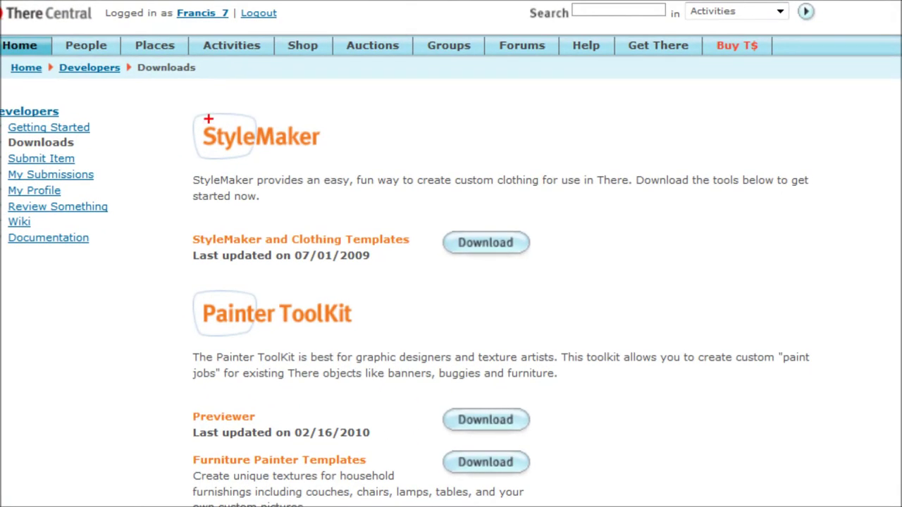
Step: Find the Builder ToolKit section and open its Turbo Squid website link for gmax
left_click_drag(197, 111, 301, 161)
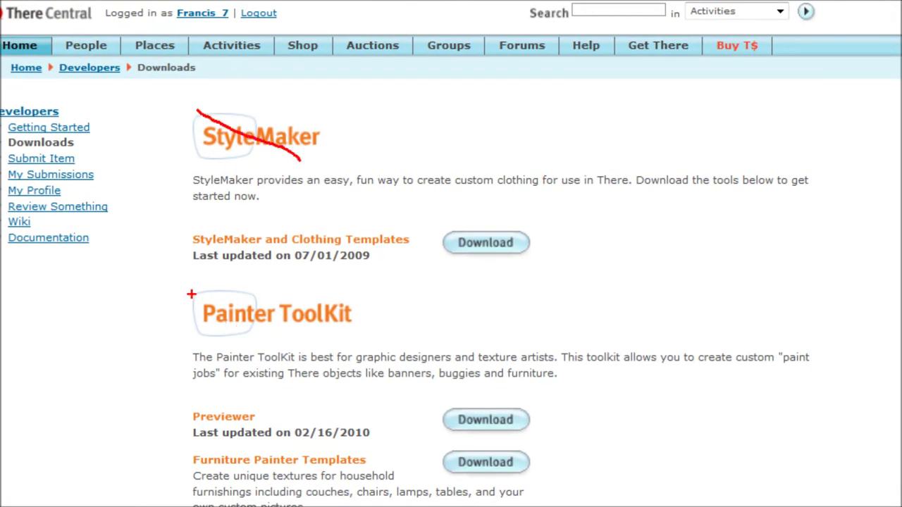
left_click_drag(186, 281, 402, 430)
left_click_drag(238, 403, 317, 484)
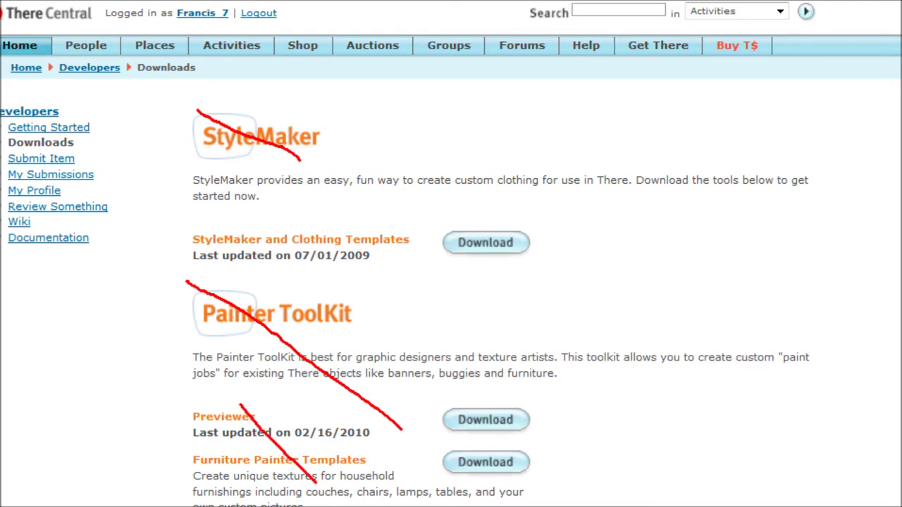
scroll(237, 173, "down", 5)
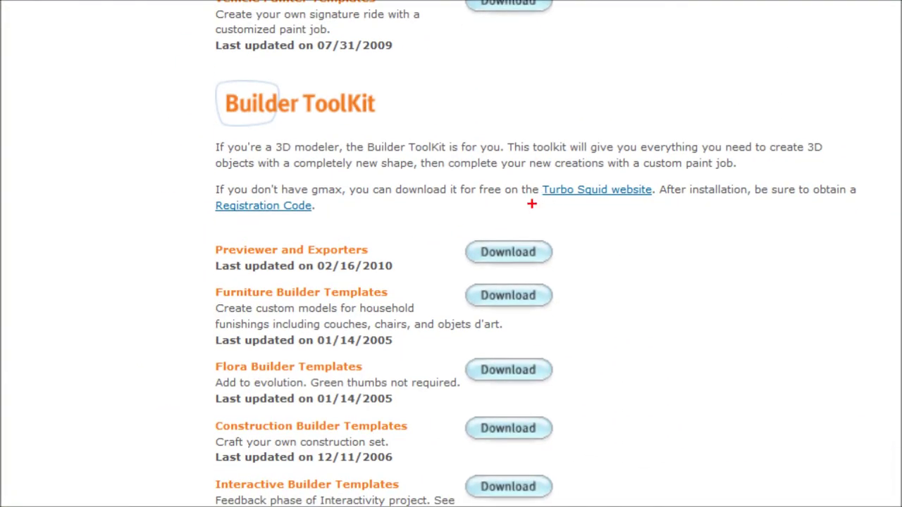
mouse_move(532, 204)
left_mouse_down()
mouse_move(659, 210)
mouse_move(665, 182)
mouse_move(622, 175)
mouse_move(537, 182)
left_mouse_up()
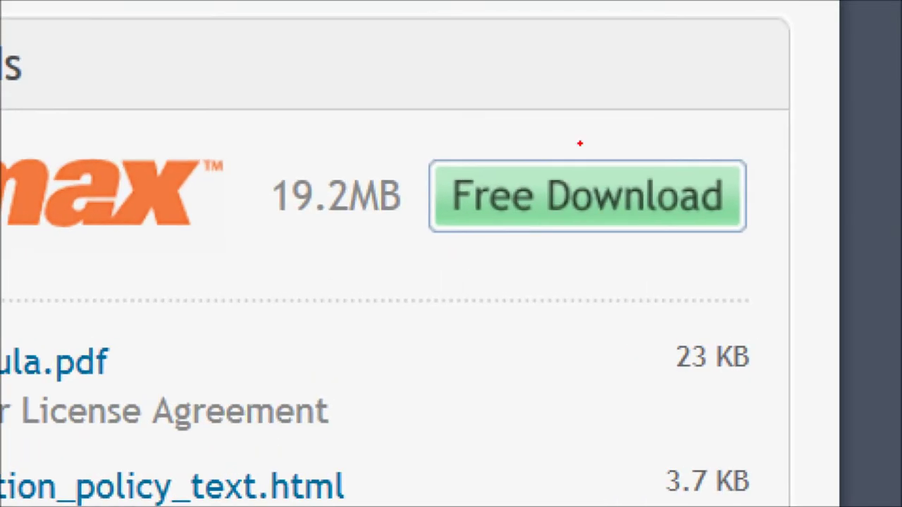
Step: Start the free gmax download, save gmax12.exe and view the browser's downloads
mouse_move(580, 143)
left_mouse_down()
mouse_move(378, 157)
mouse_move(715, 258)
mouse_move(627, 113)
mouse_move(563, 118)
left_mouse_up()
key("Escape")
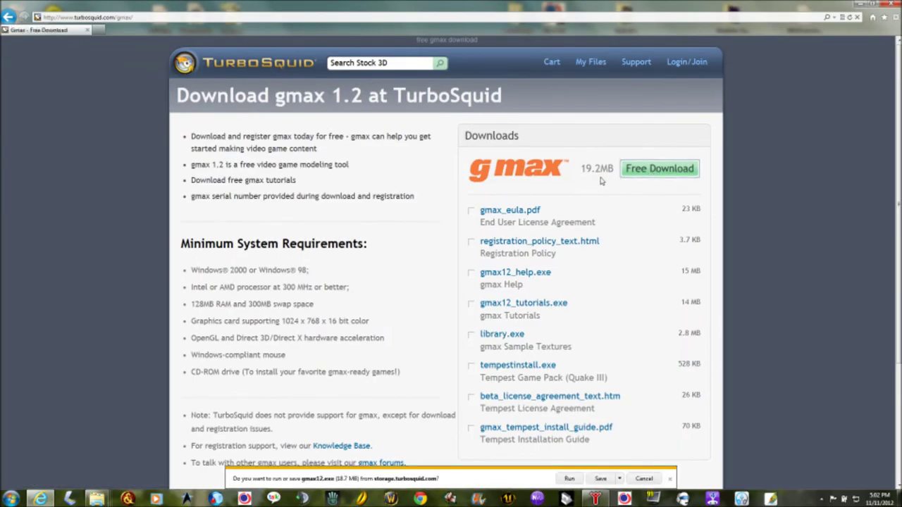
left_click(601, 478)
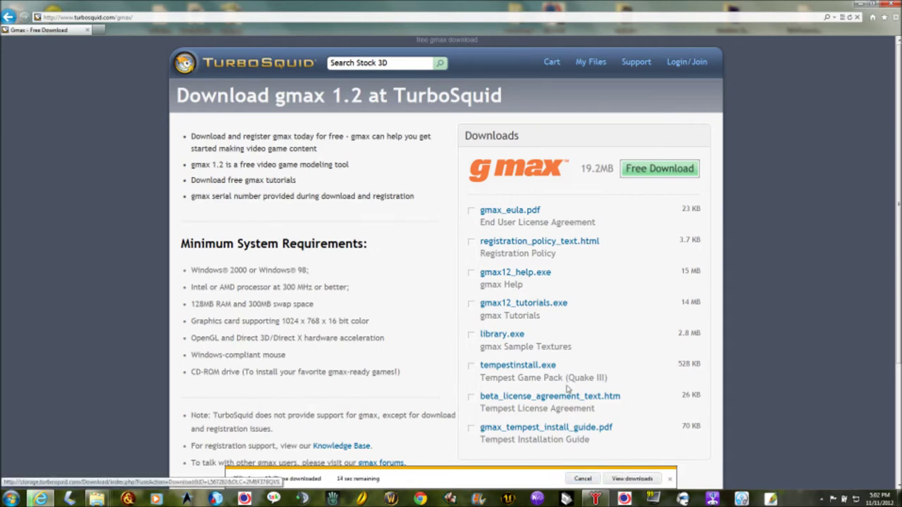
left_click(632, 478)
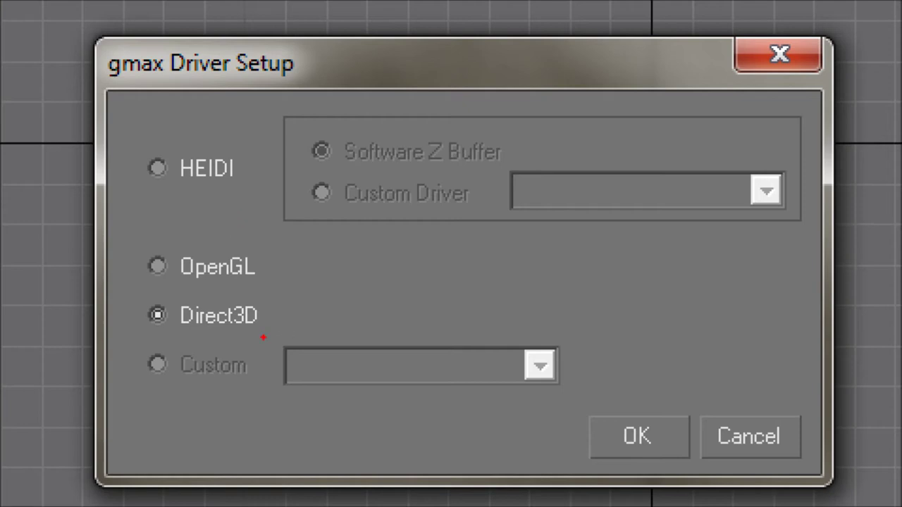
Step: In gmax, review the HEIDI, OpenGL and Direct3D display driver options, cancel the driver setup and close the preferences
left_click_drag(199, 331, 310, 330)
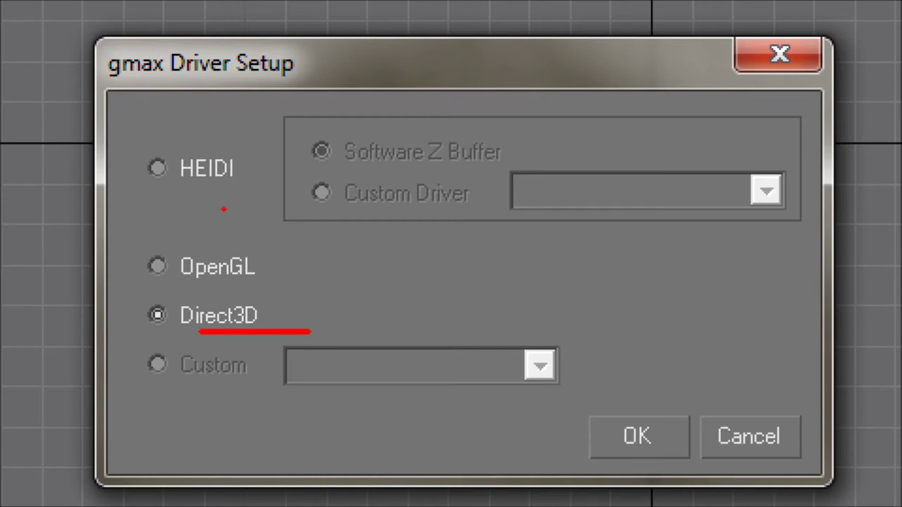
mouse_move(144, 153)
left_mouse_down()
mouse_move(167, 181)
mouse_move(164, 160)
mouse_move(145, 189)
left_mouse_up()
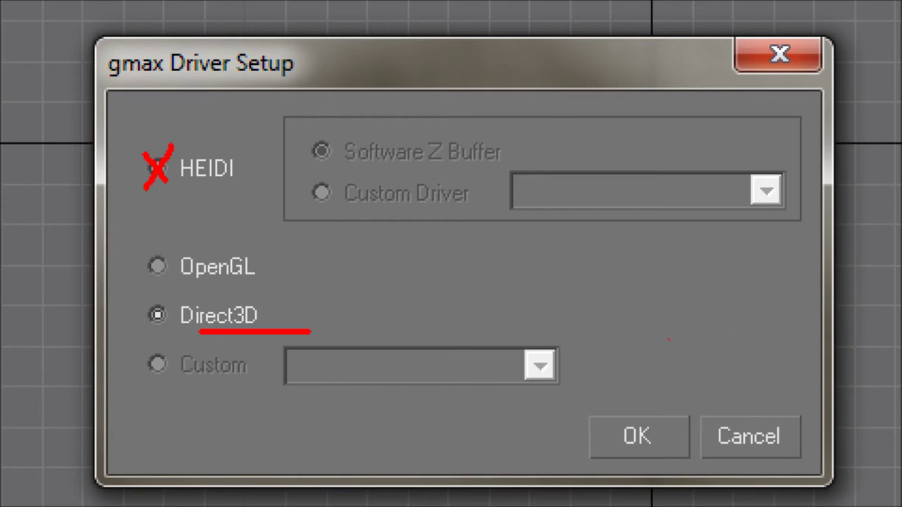
mouse_move(643, 403)
left_mouse_down()
mouse_move(579, 411)
mouse_move(555, 462)
mouse_move(642, 505)
mouse_move(723, 476)
mouse_move(740, 428)
mouse_move(697, 394)
mouse_move(620, 393)
left_mouse_up()
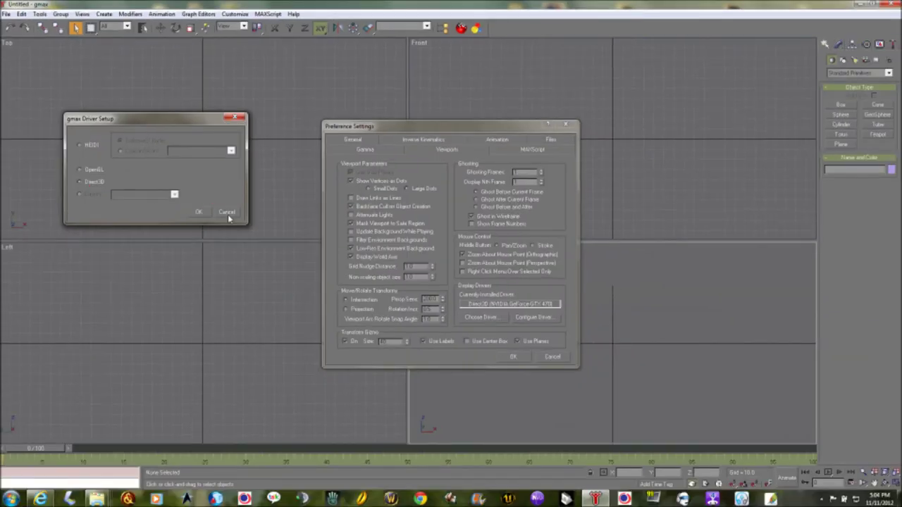
left_click(226, 213)
left_click(565, 125)
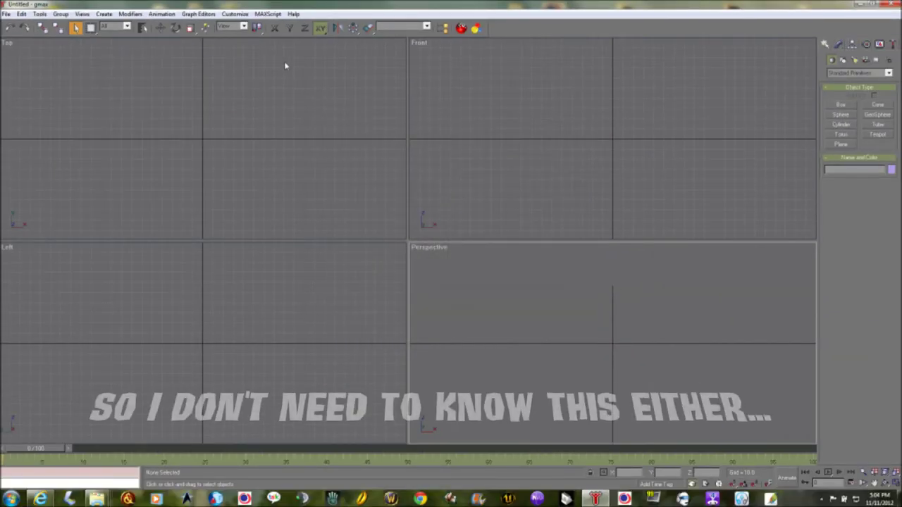
Step: Look up the driver chooser in the viewport preferences and close both dialogs without changing anything
left_click(235, 14)
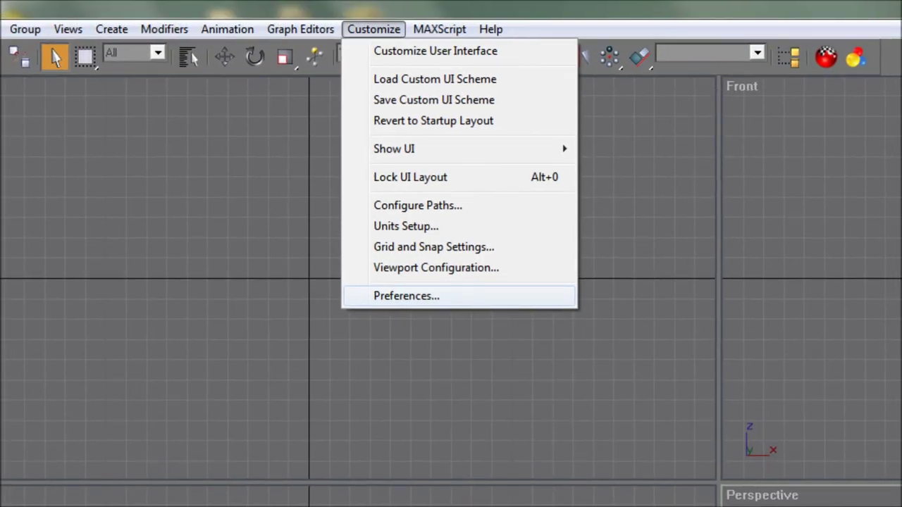
mouse_move(435, 269)
left_mouse_down()
mouse_move(347, 279)
mouse_move(397, 317)
mouse_move(473, 278)
mouse_move(424, 274)
left_mouse_up()
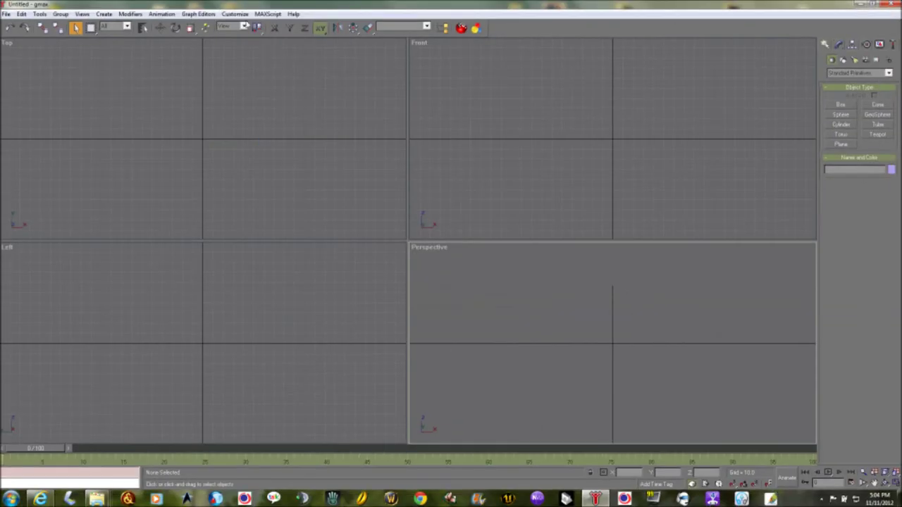
left_click(235, 14)
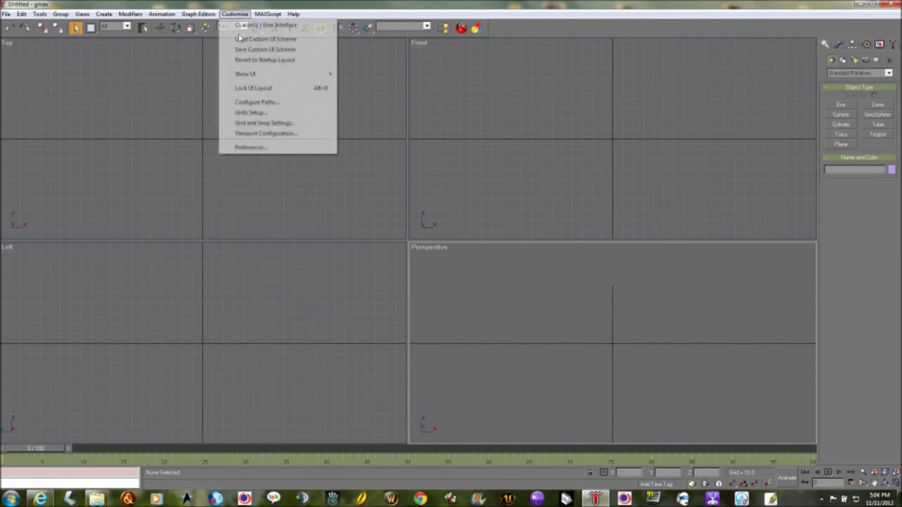
left_click(250, 147)
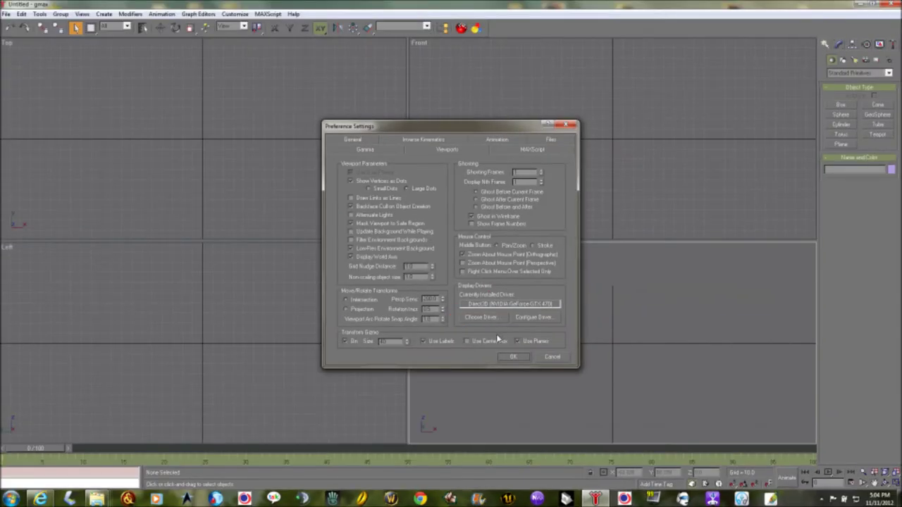
left_click(472, 247)
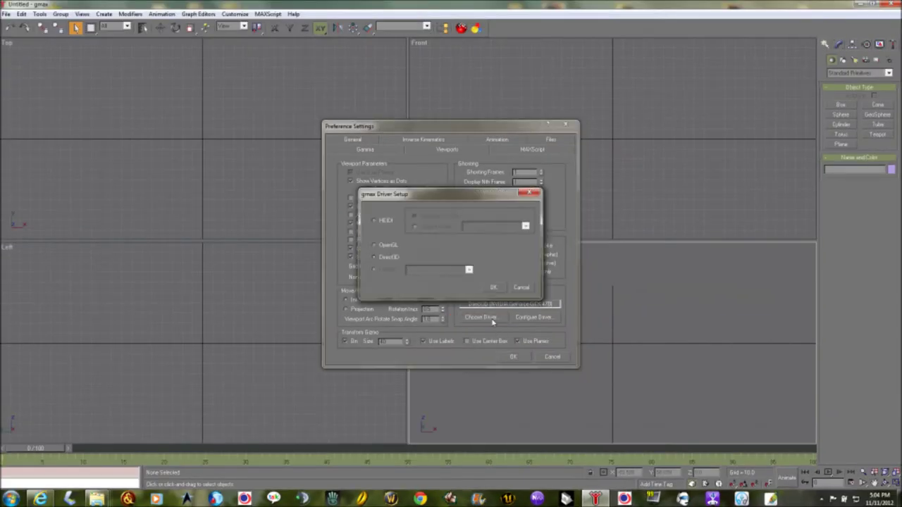
left_click(532, 195)
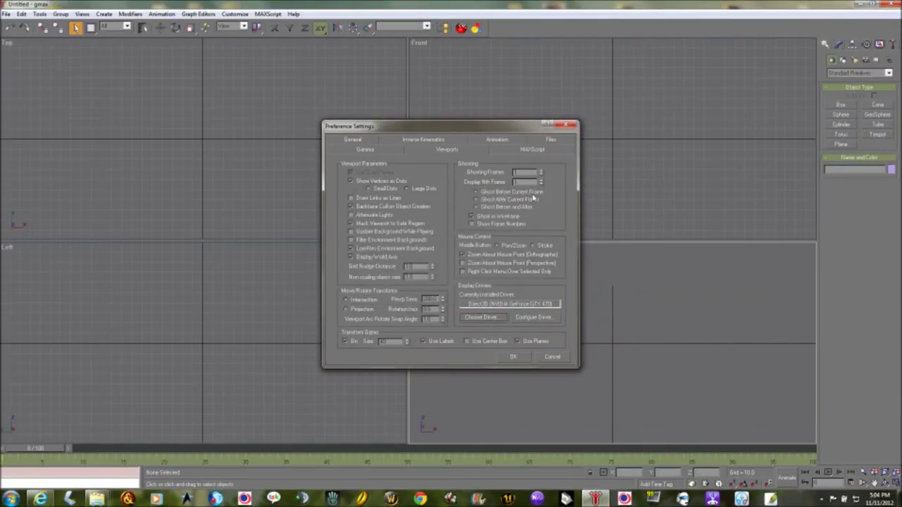
left_click(568, 126)
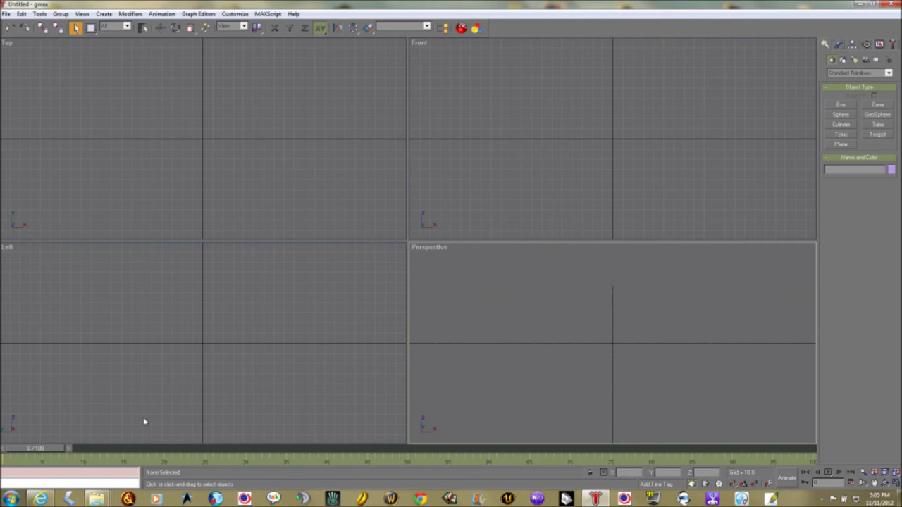
Step: Switch to Internet Explorer, return to the There.com Downloads page and find the Furniture and Flora Builder Templates under Builder ToolKit
left_click(40, 499)
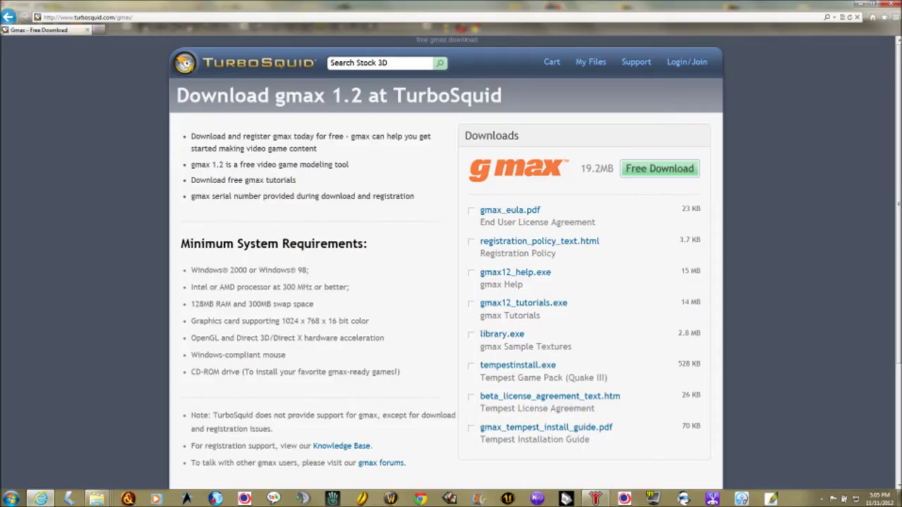
left_click(9, 17)
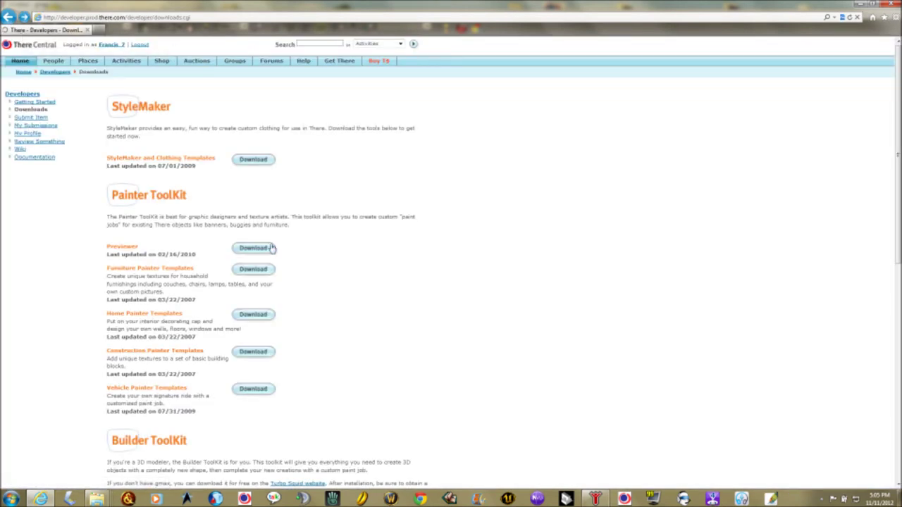
scroll(273, 248, "down", 4)
scroll(272, 248, "down", 1)
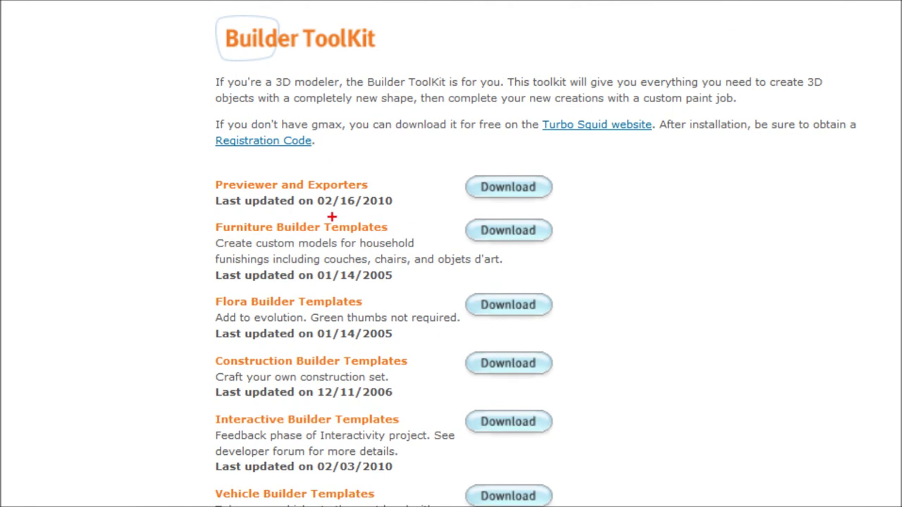
mouse_move(331, 213)
left_mouse_down()
mouse_move(217, 203)
mouse_move(192, 219)
mouse_move(184, 281)
mouse_move(285, 293)
mouse_move(577, 276)
mouse_move(601, 247)
mouse_move(604, 219)
mouse_move(525, 209)
mouse_move(309, 214)
left_mouse_up()
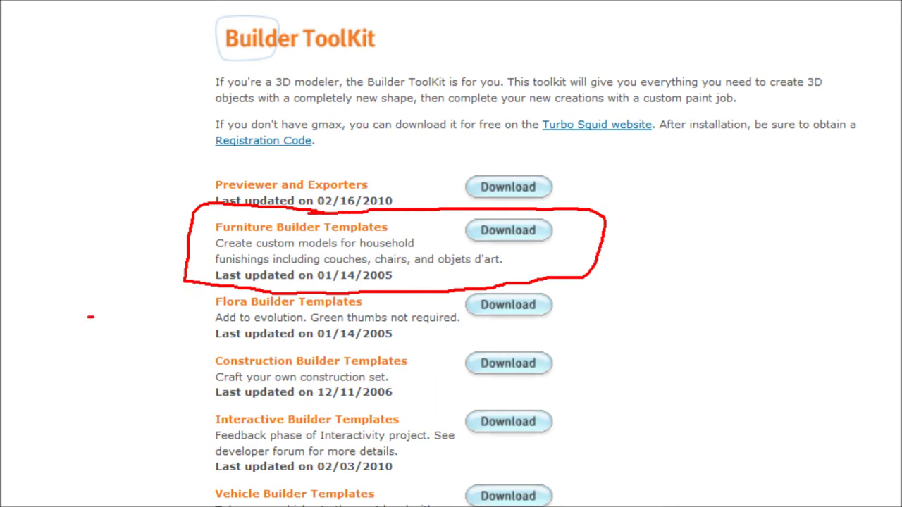
mouse_move(87, 317)
left_mouse_down()
mouse_move(183, 312)
mouse_move(165, 302)
mouse_move(173, 328)
left_mouse_up()
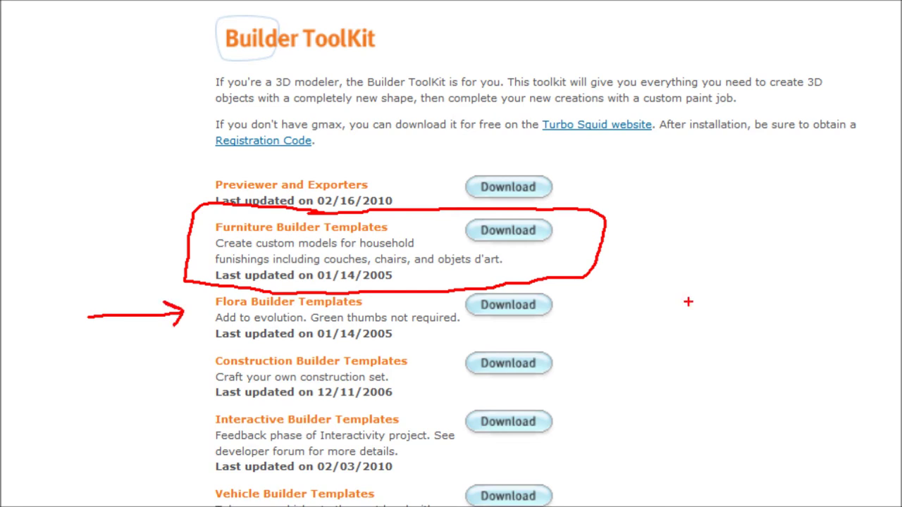
mouse_move(693, 306)
left_mouse_down()
mouse_move(581, 307)
mouse_move(601, 296)
mouse_move(597, 319)
left_mouse_up()
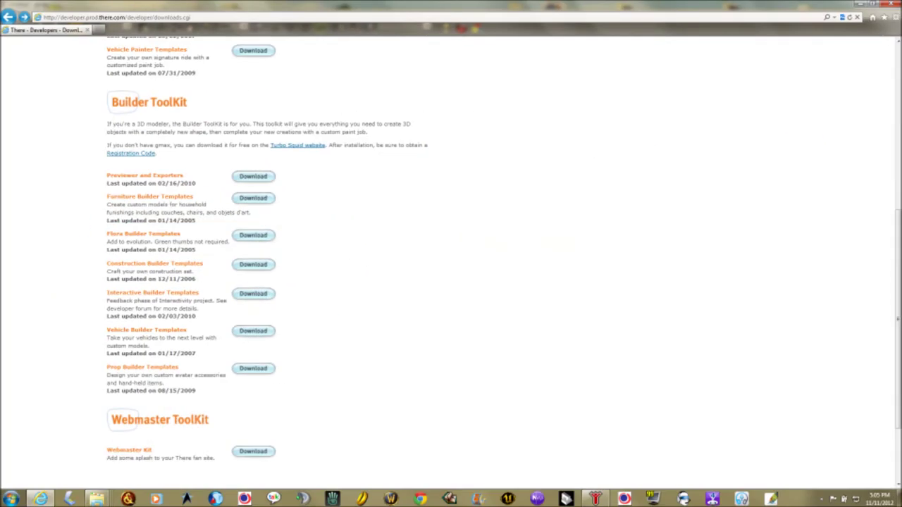
Step: Download the Furniture Builder Templates, open furniture_builder.zip without saving it, and show the contents of its furniture_builder folder
left_click(255, 199)
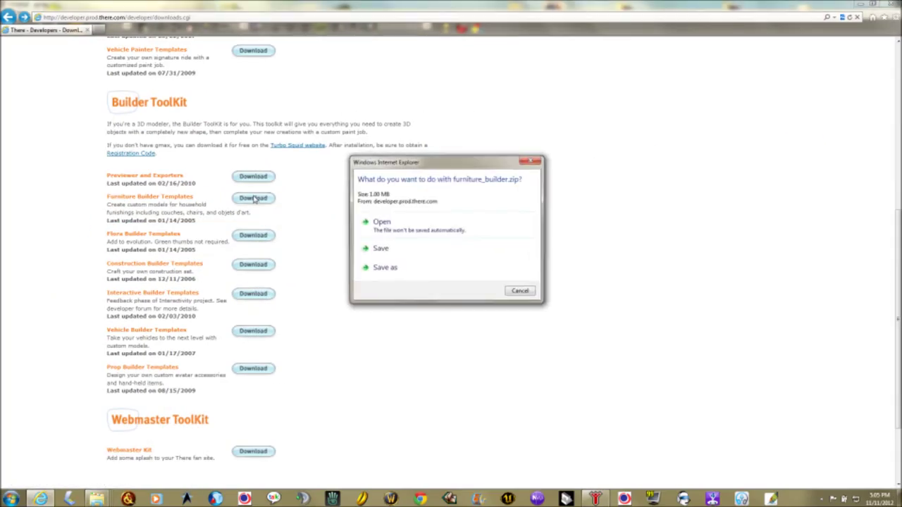
left_click(400, 224)
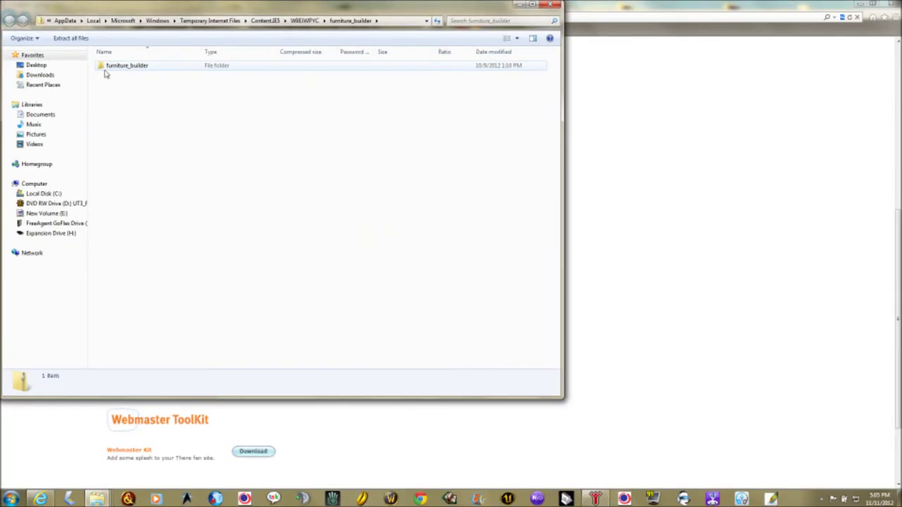
double_click(105, 66)
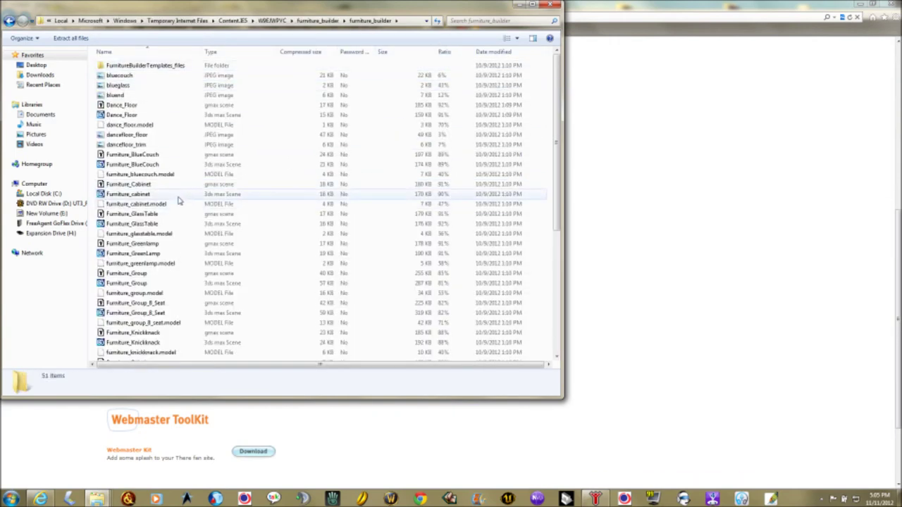
Step: Look through the furniture_builder template files, close the folder window, and find the Previewer and Exporters download under Builder ToolKit
scroll(172, 243, "down", 7)
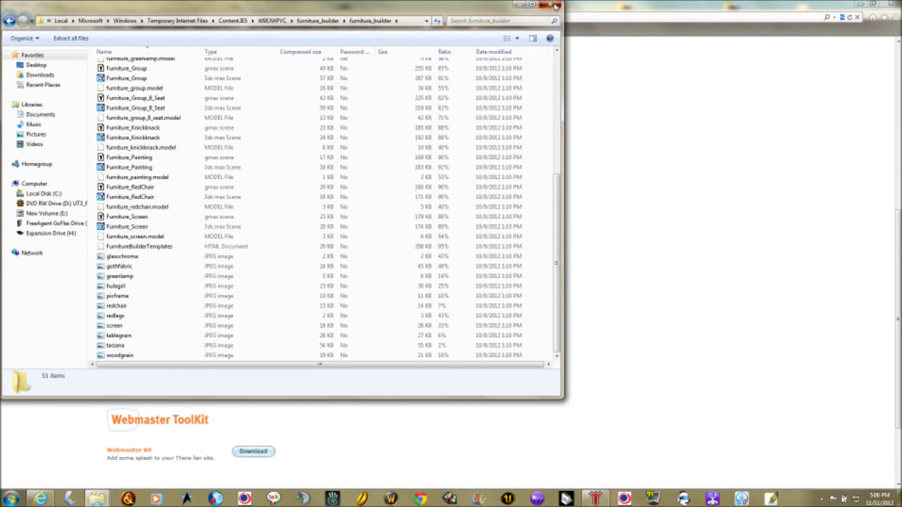
left_click(555, 7)
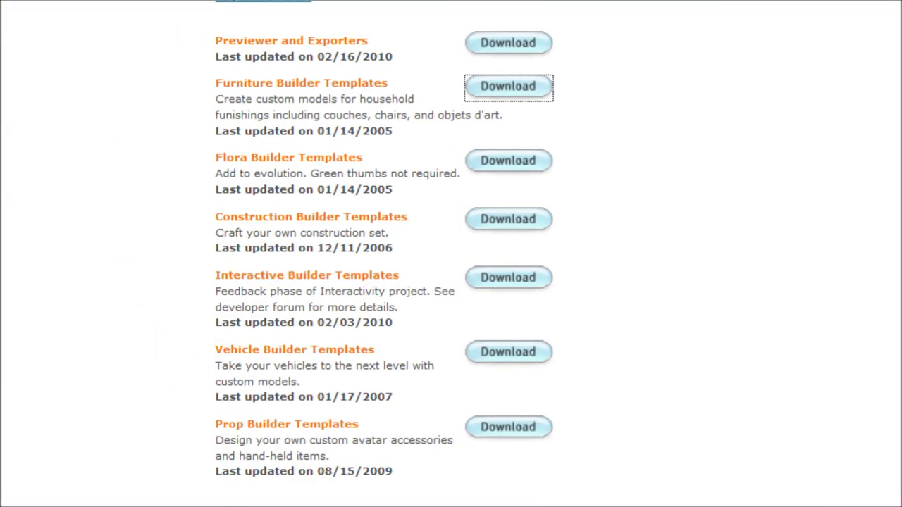
mouse_move(252, 209)
left_mouse_down()
mouse_move(204, 209)
mouse_move(200, 260)
mouse_move(233, 268)
left_mouse_up()
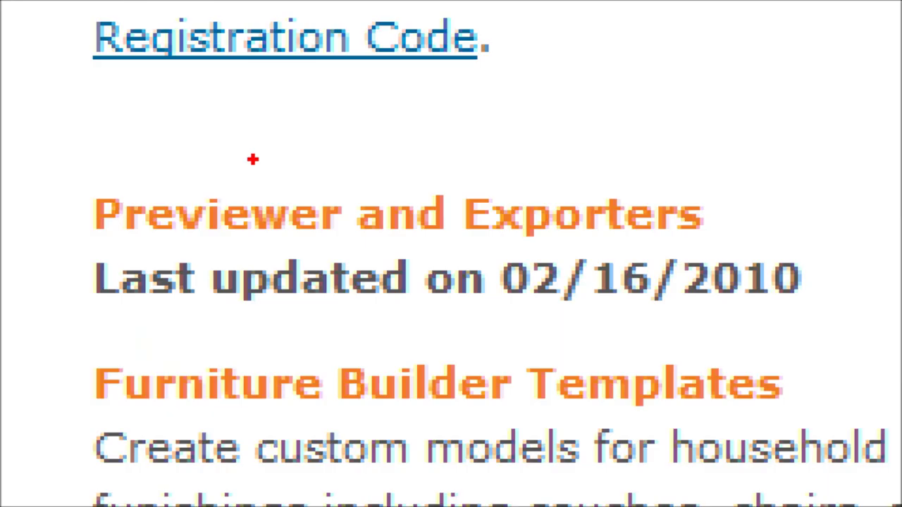
mouse_move(127, 168)
left_mouse_down()
mouse_move(107, 167)
mouse_move(102, 179)
left_mouse_up()
mouse_move(46, 251)
left_mouse_down()
mouse_move(42, 349)
mouse_move(292, 355)
left_mouse_up()
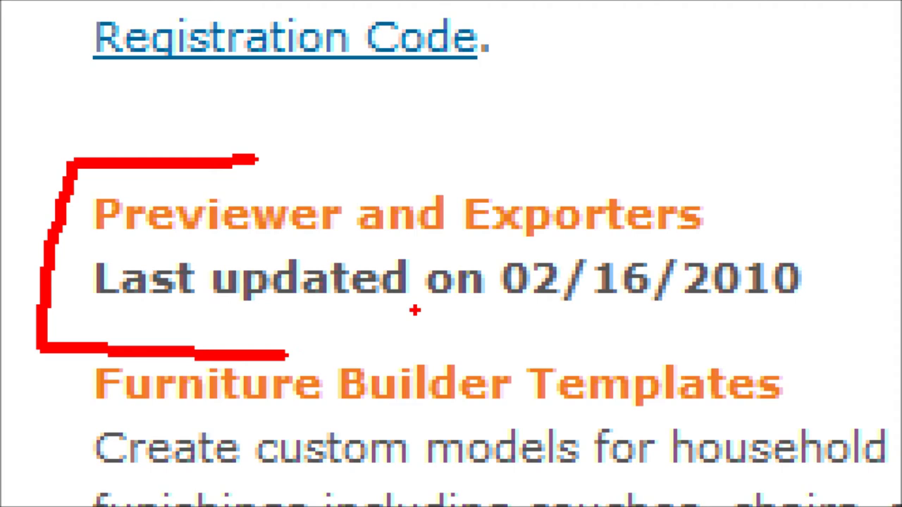
key("Escape")
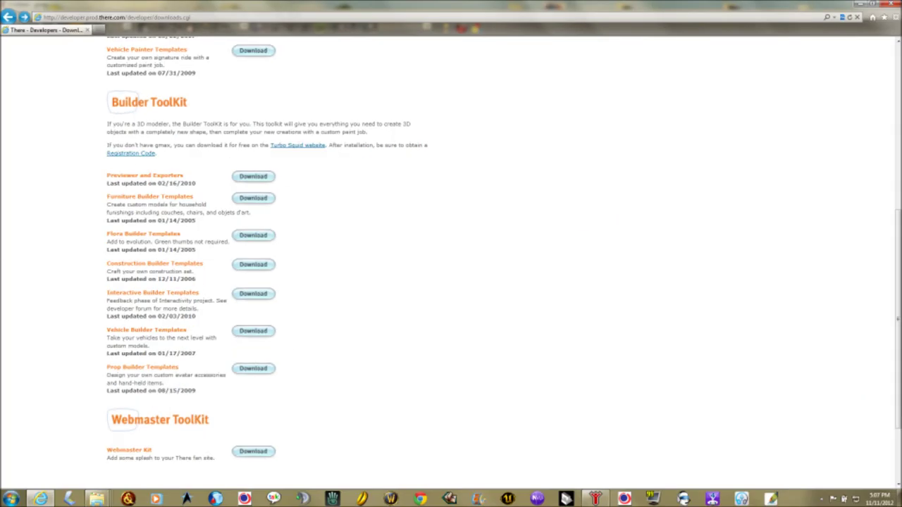
Step: Find the There folder among the installed programs and show its contents
key("super")
left_click(28, 457)
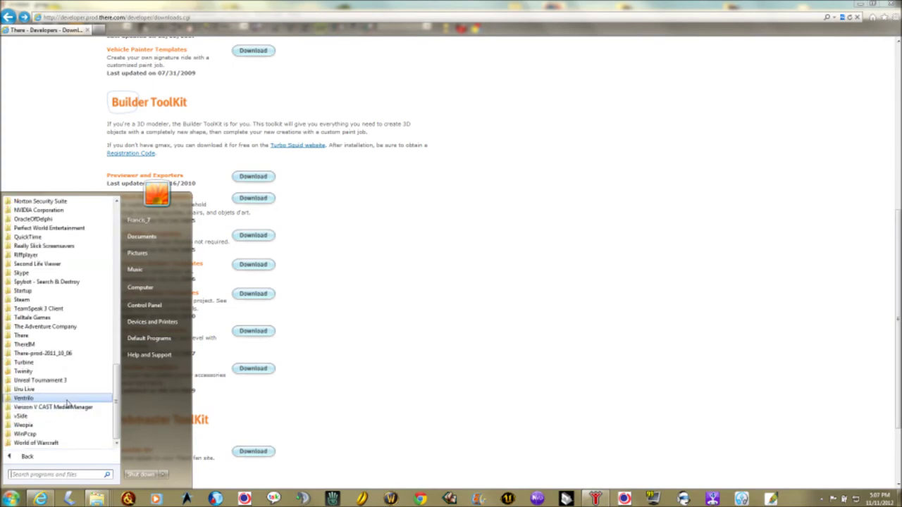
left_click(28, 336)
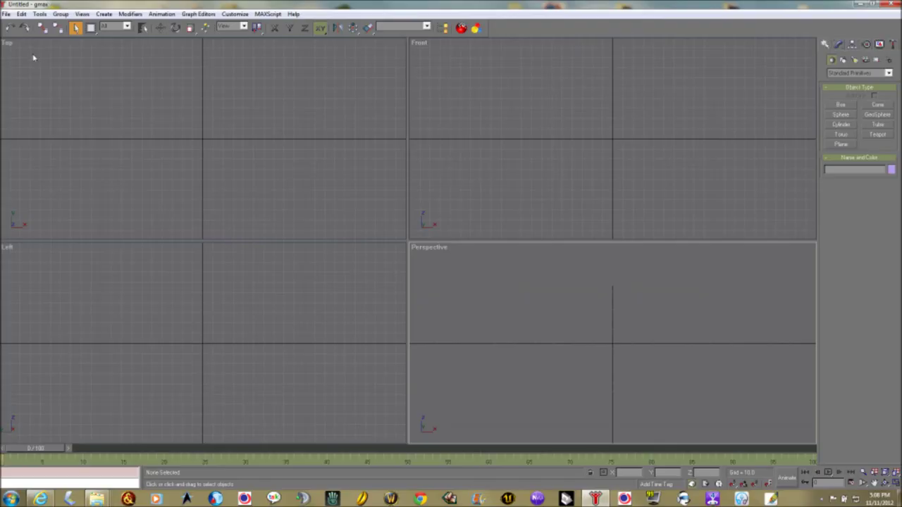
Step: In gmax, start exporting the scene and choose There Model Exporter (*.MODEL) as the export file type
left_click(7, 14)
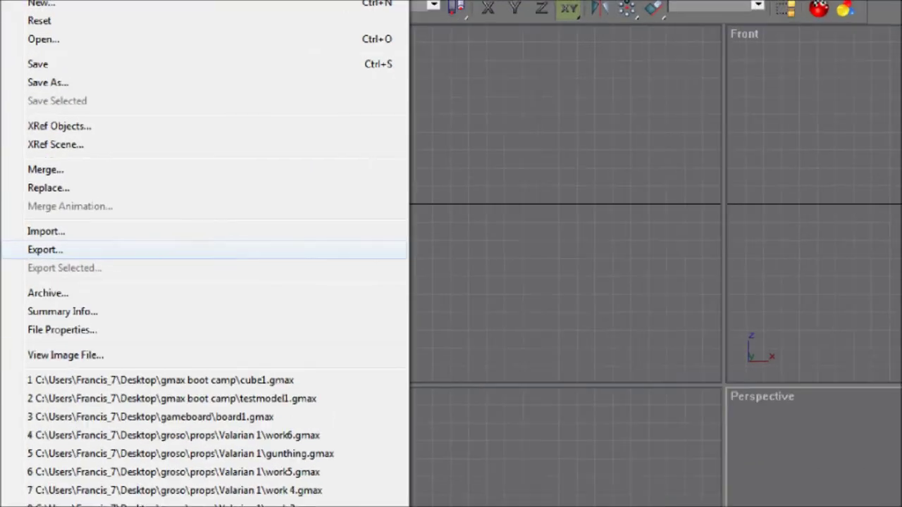
left_click_drag(45, 155, 0, 169)
mouse_move(1, 262)
left_mouse_down()
mouse_move(73, 230)
mouse_move(30, 229)
left_mouse_up()
left_click(51, 253)
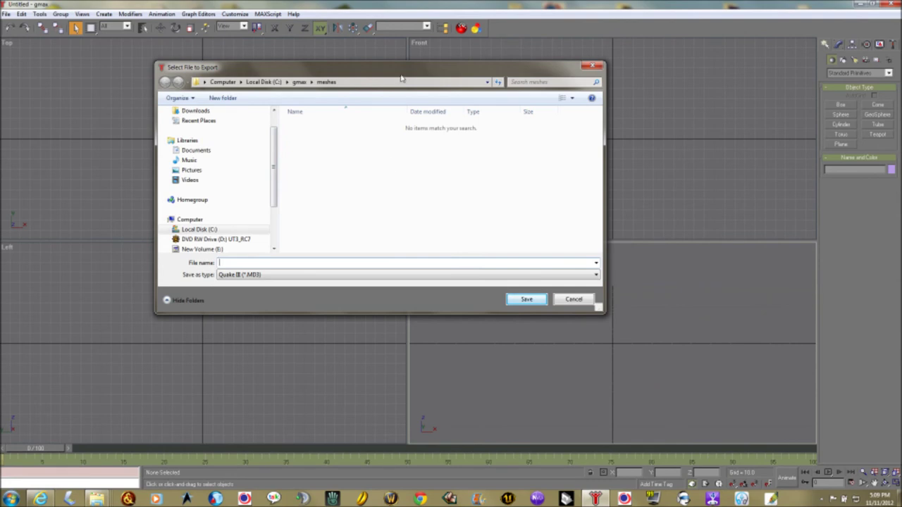
left_click_drag(399, 74, 414, 92)
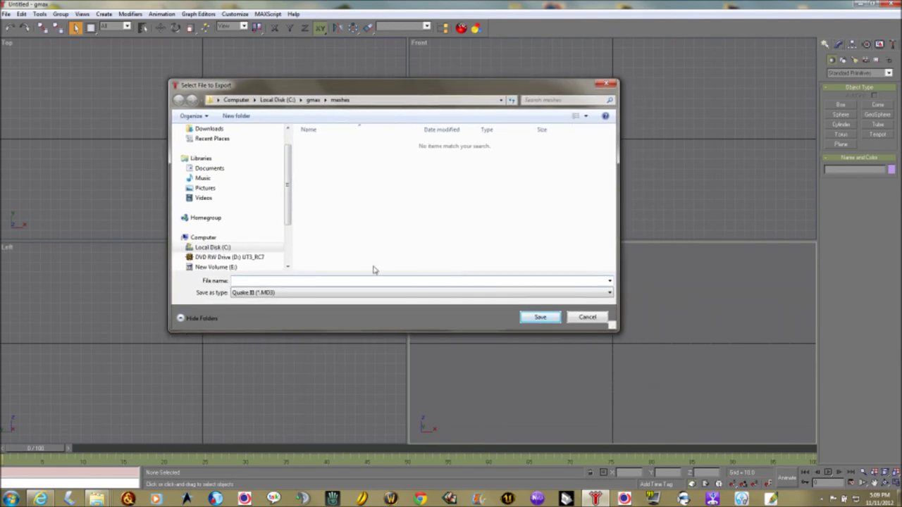
left_click(350, 293)
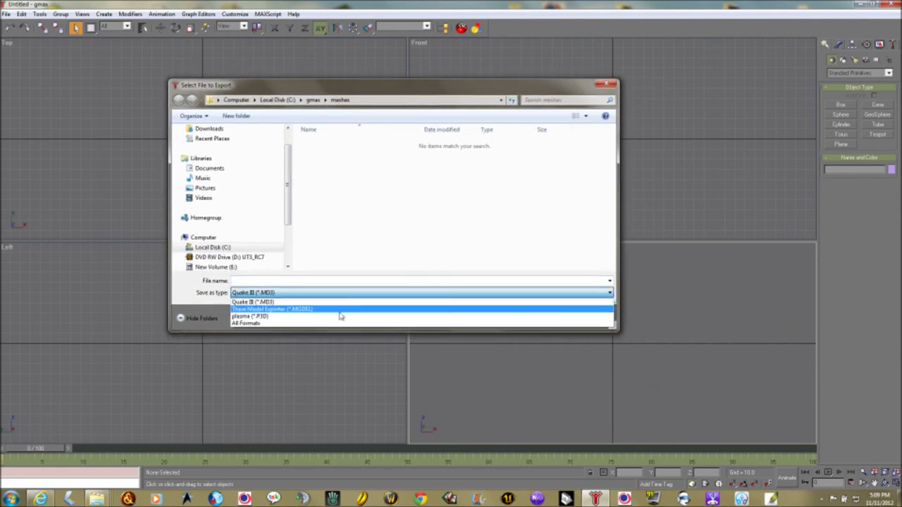
left_click(333, 310)
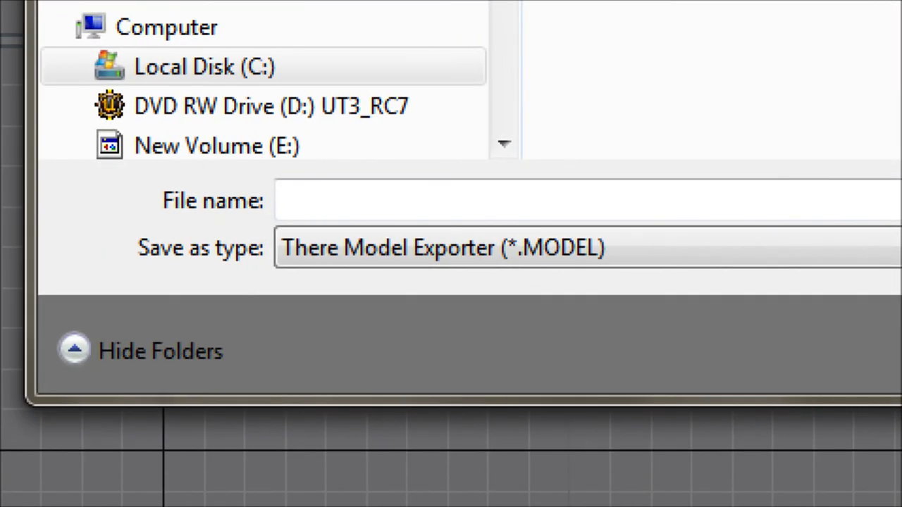
mouse_move(111, 235)
left_mouse_down()
mouse_move(155, 261)
mouse_move(236, 270)
mouse_move(553, 281)
mouse_move(608, 278)
mouse_move(625, 241)
left_mouse_up()
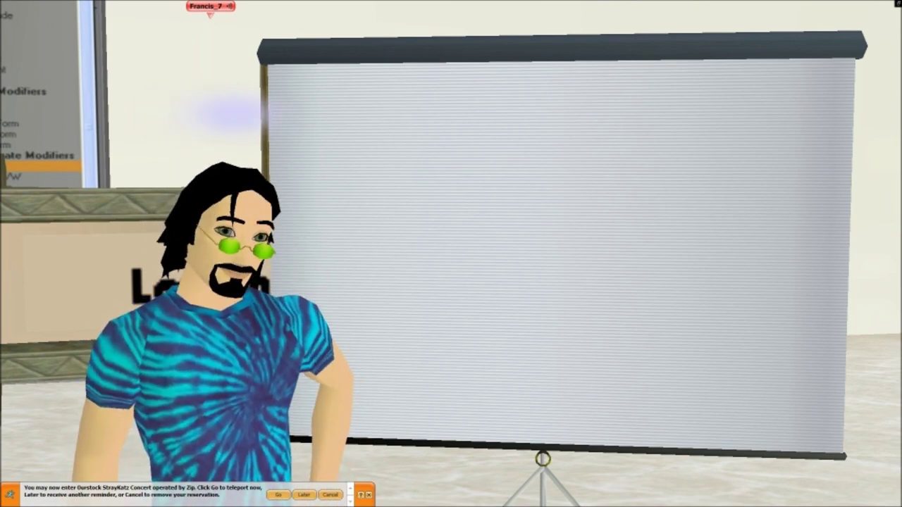
left_click(318, 482)
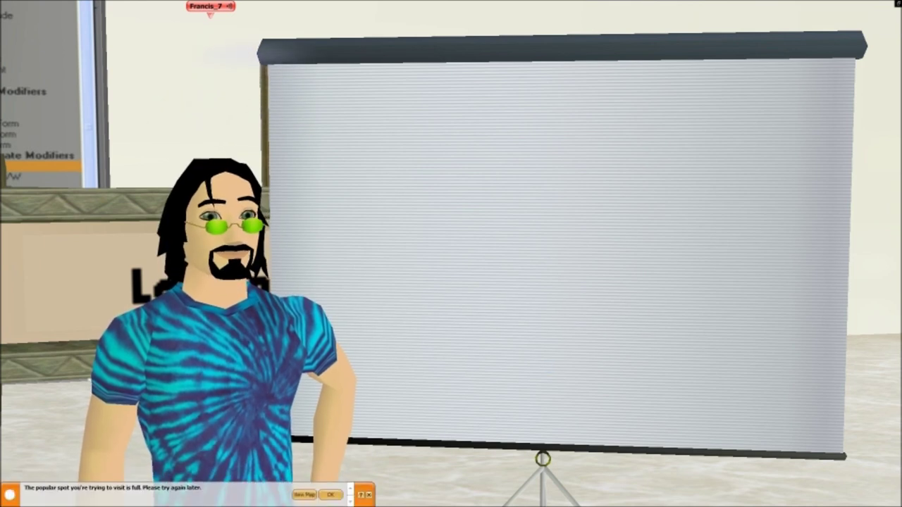